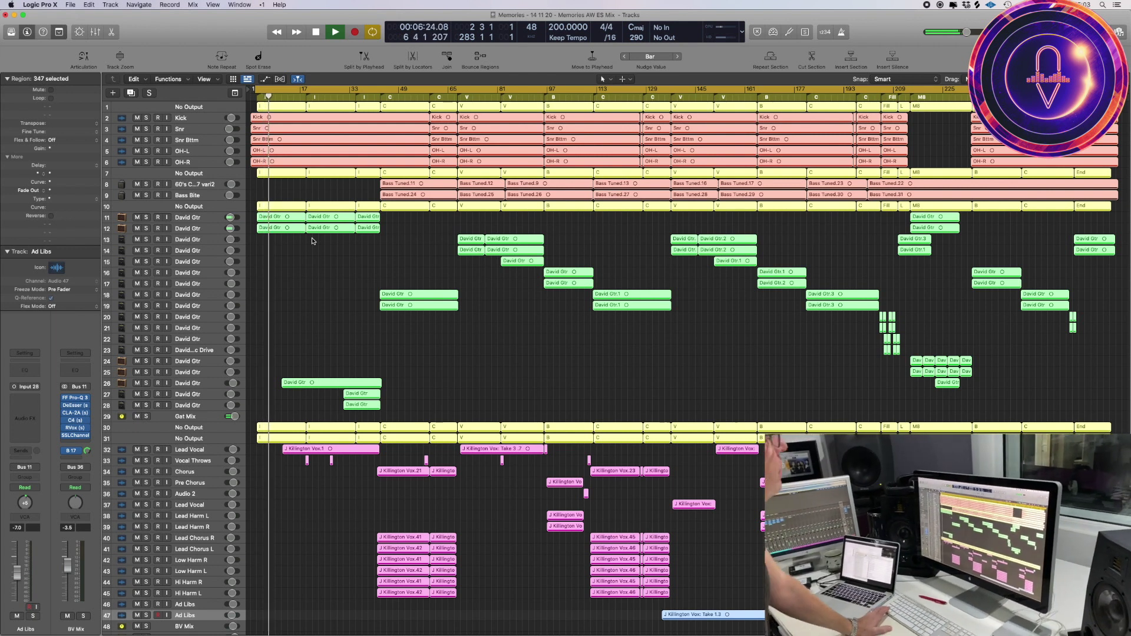
- During playback, zoom in on the David Gtr tracks 10–12 across bars 1–41
{"action": "left_click_drag", "start_coordinate": [412, 252], "coordinate": [242, 196]}
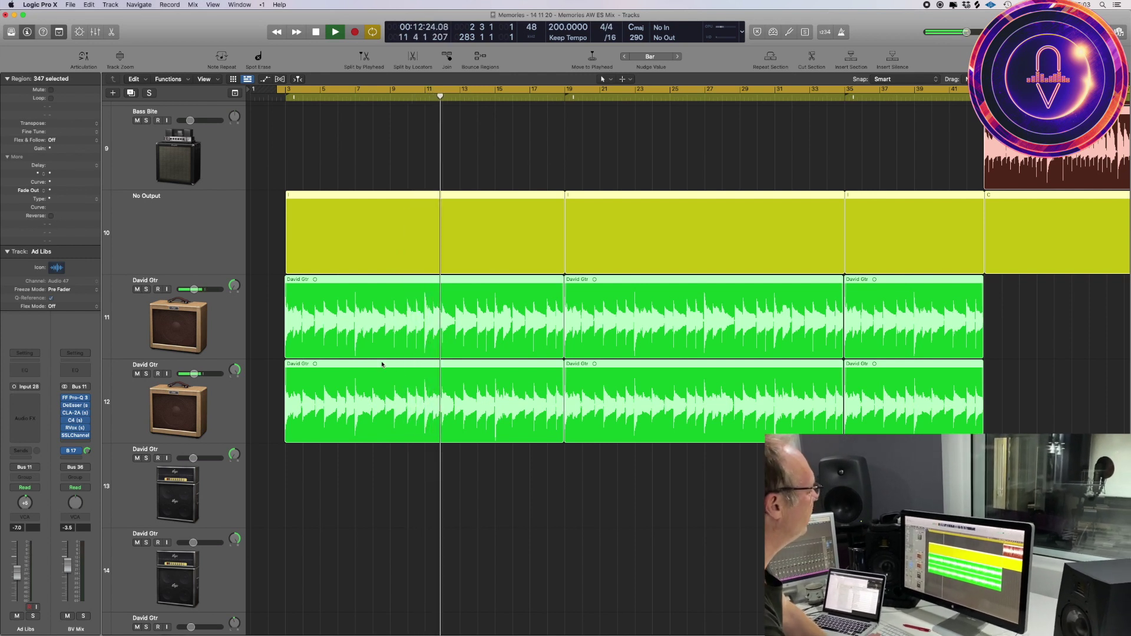
- Solo both David Gtr tracks together, then unsolo them
{"action": "left_click", "coordinate": [215, 322]}
{"action": "left_click", "coordinate": [217, 397], "text": "shift"}
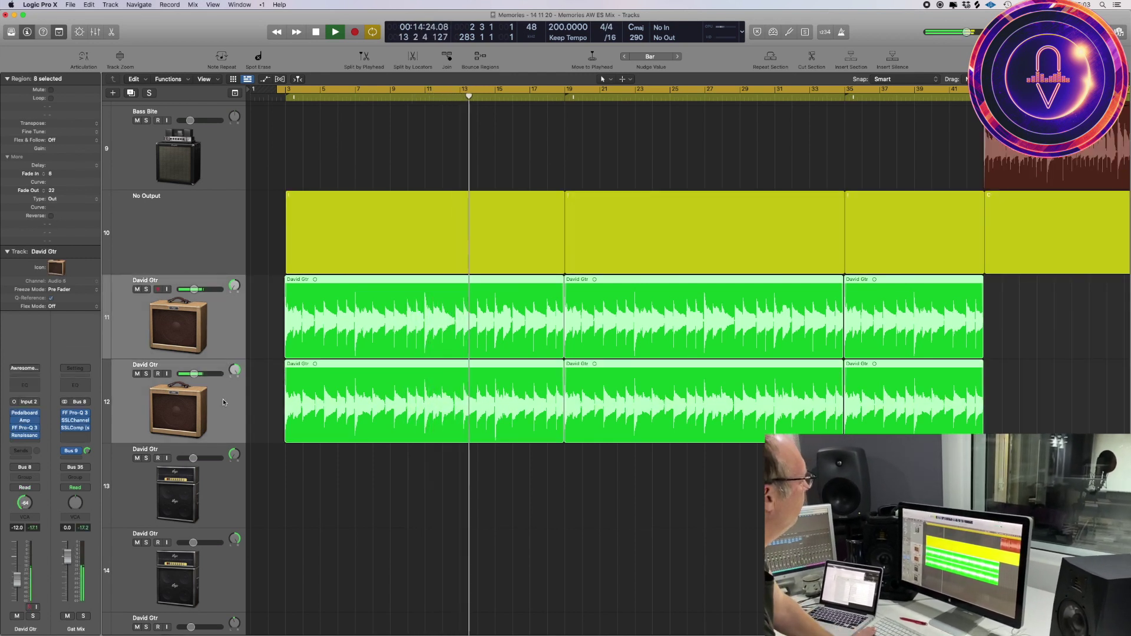
{"action": "left_click", "coordinate": [146, 374]}
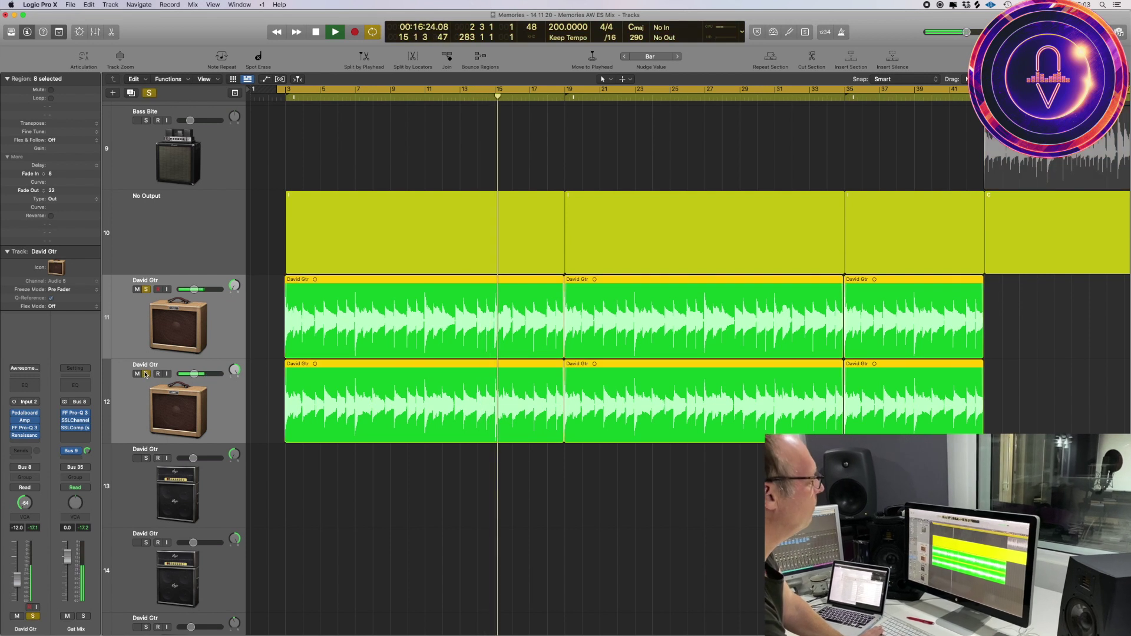
{"action": "left_click", "coordinate": [146, 374]}
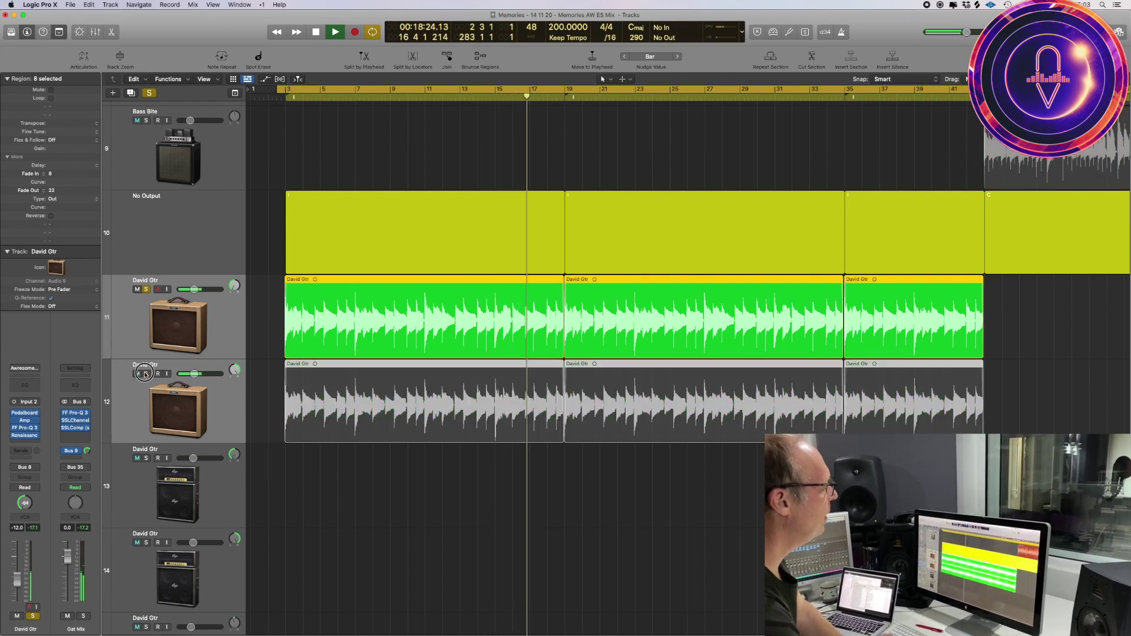
- Zoom in on the vocal tracks, solo then unsolo the Lead Vocal track, and select it
{"action": "key", "text": "z"}
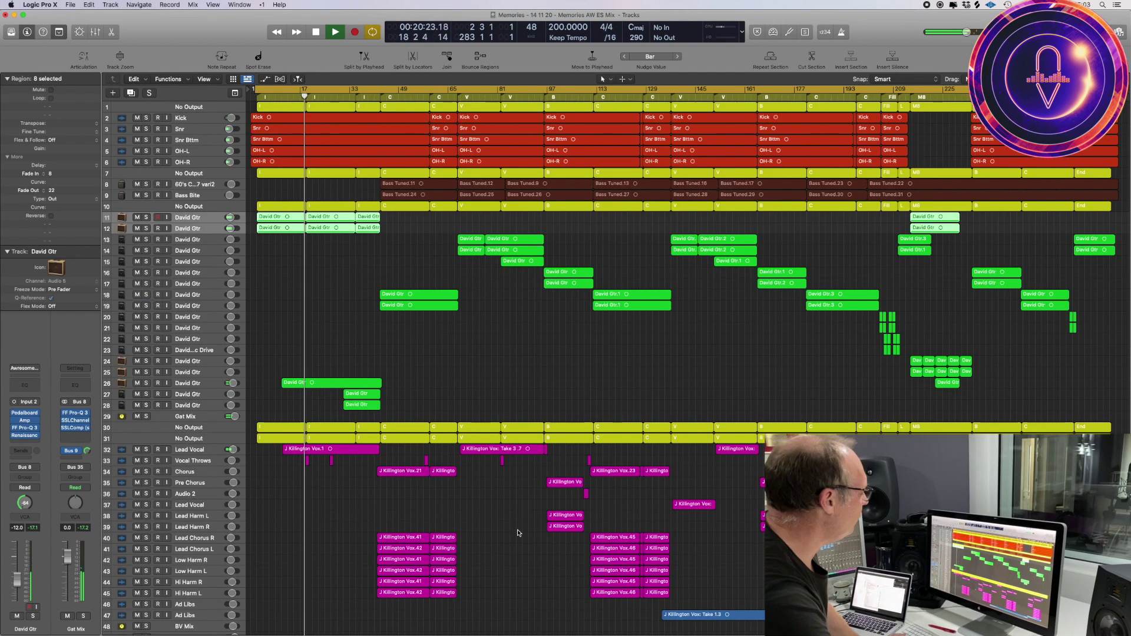
{"action": "left_click_drag", "start_coordinate": [399, 385], "coordinate": [272, 633]}
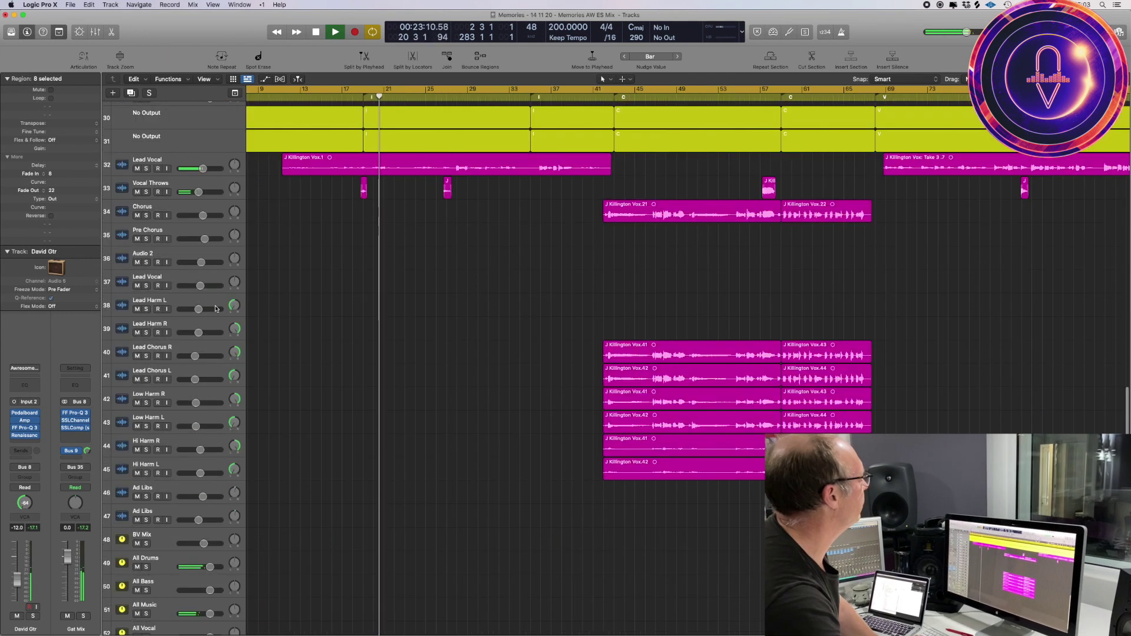
{"action": "left_click", "coordinate": [146, 169]}
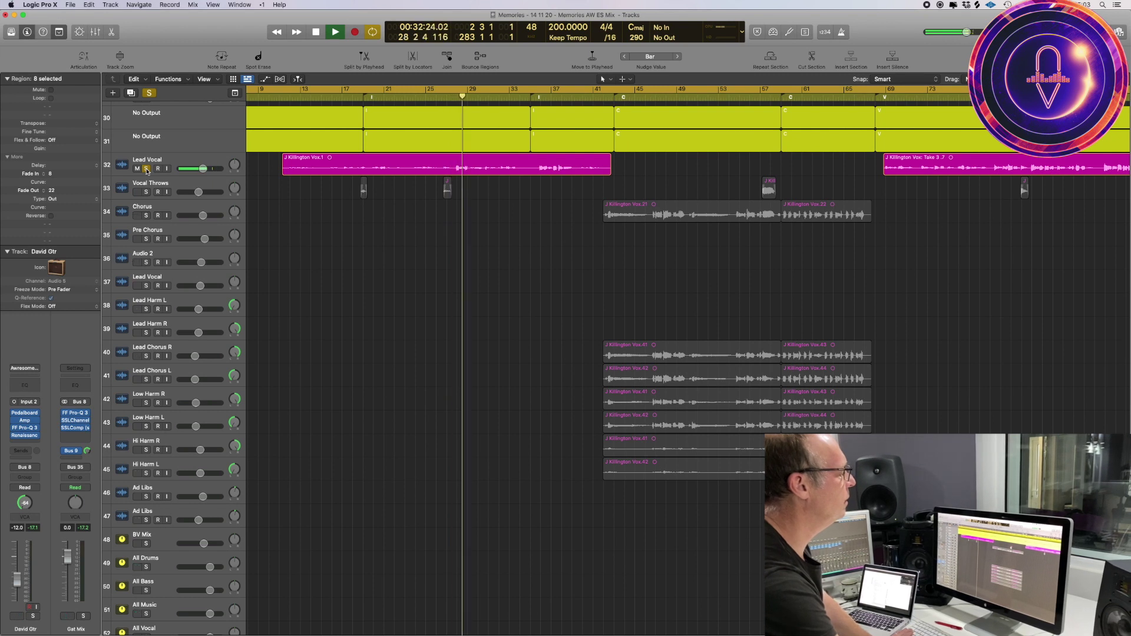
{"action": "left_click", "coordinate": [147, 169]}
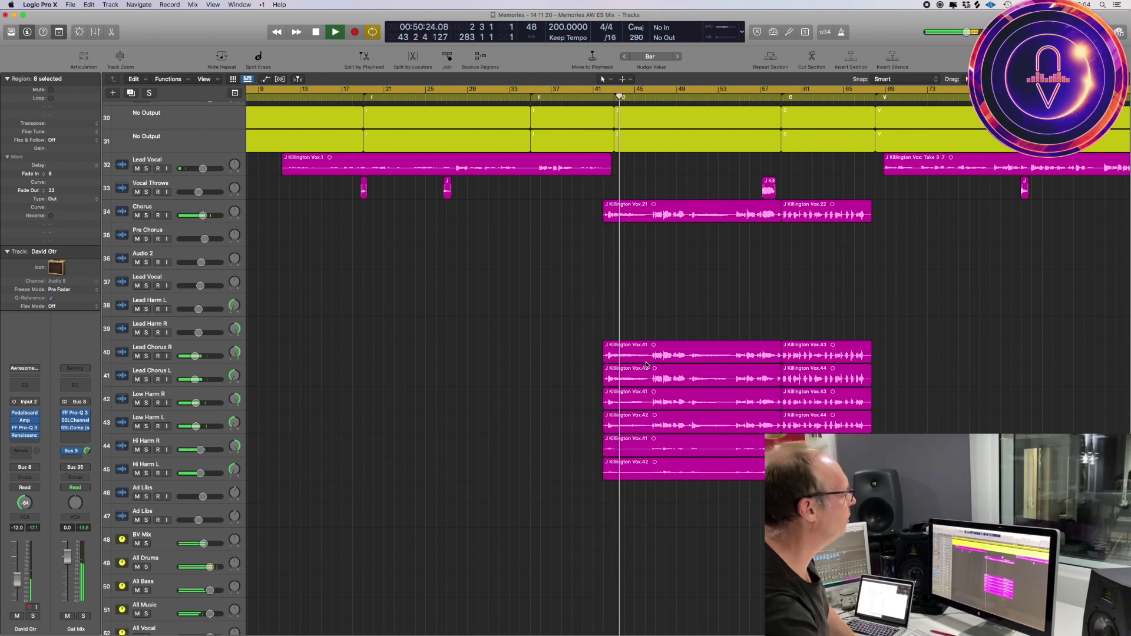
{"action": "left_click", "coordinate": [219, 170]}
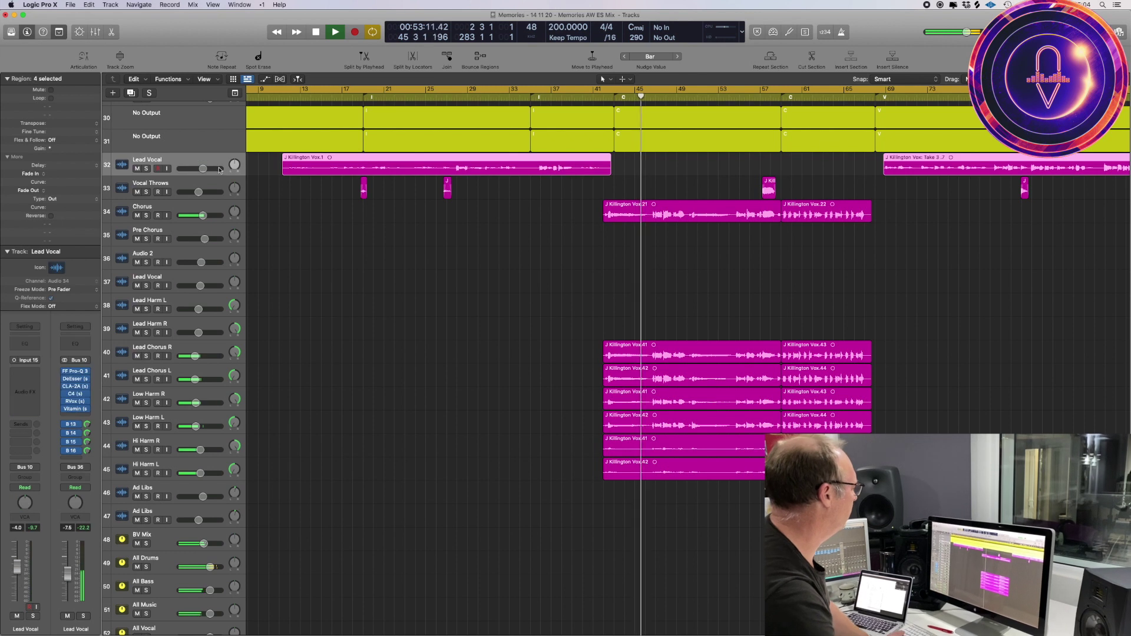
- Solo BV Mix and All Vocal together, unsolo them, and scroll back up toward the drums
{"action": "left_click", "coordinate": [171, 540]}
{"action": "scroll", "coordinate": [190, 562], "scroll_direction": "down", "scroll_amount": 3}
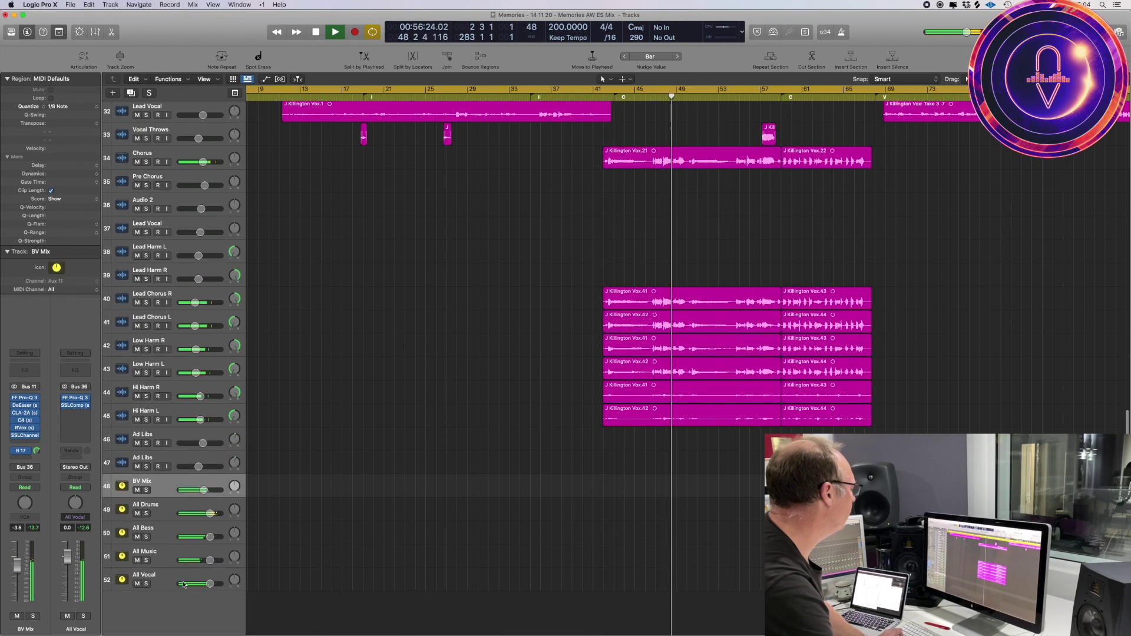
{"action": "left_click", "coordinate": [177, 580]}
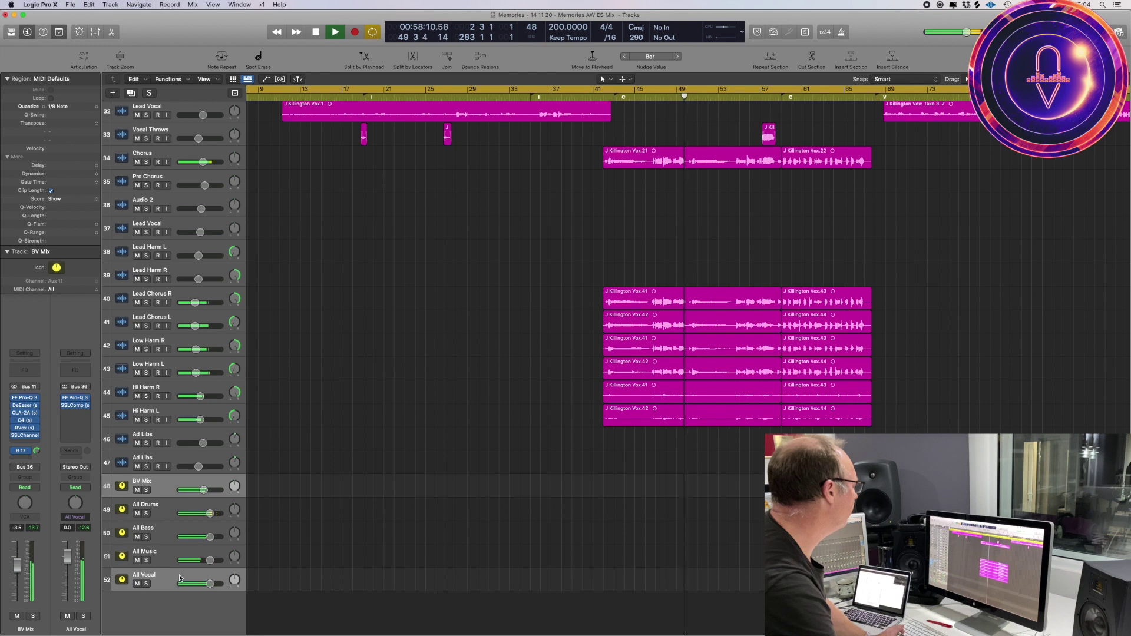
{"action": "left_click", "coordinate": [147, 584]}
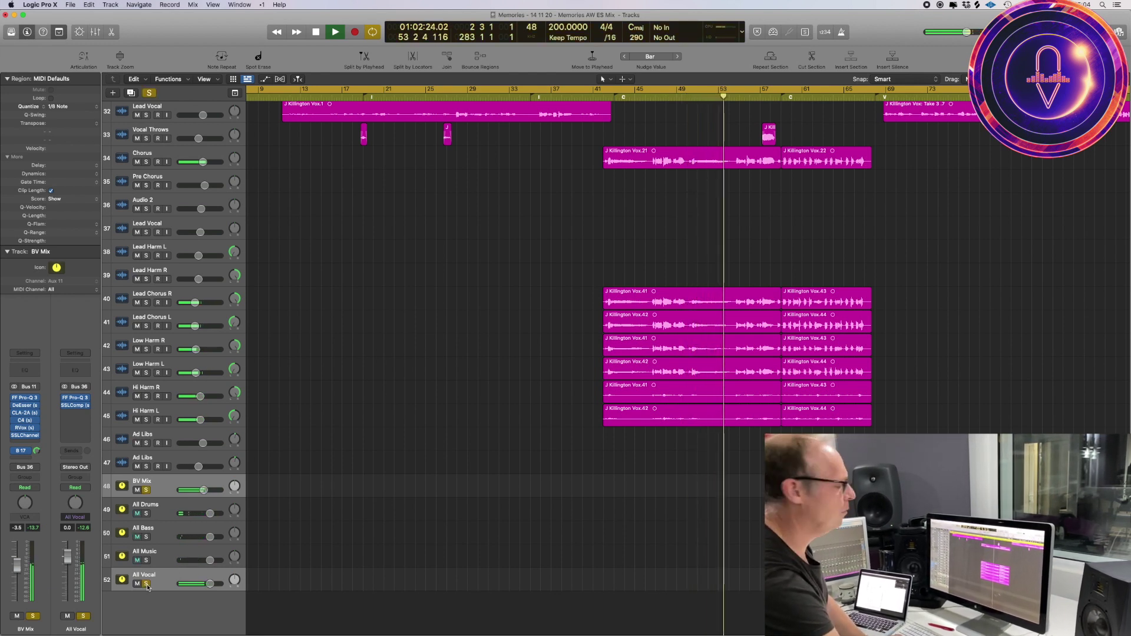
{"action": "left_click", "coordinate": [146, 584]}
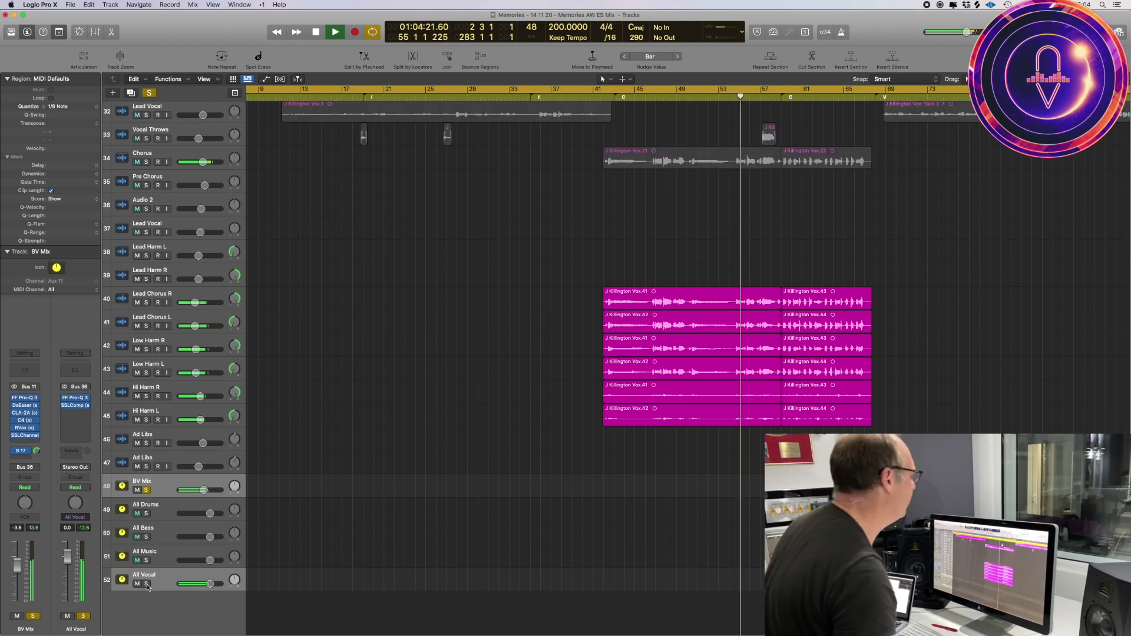
{"action": "scroll", "coordinate": [440, 383], "scroll_direction": "up", "scroll_amount": 15}
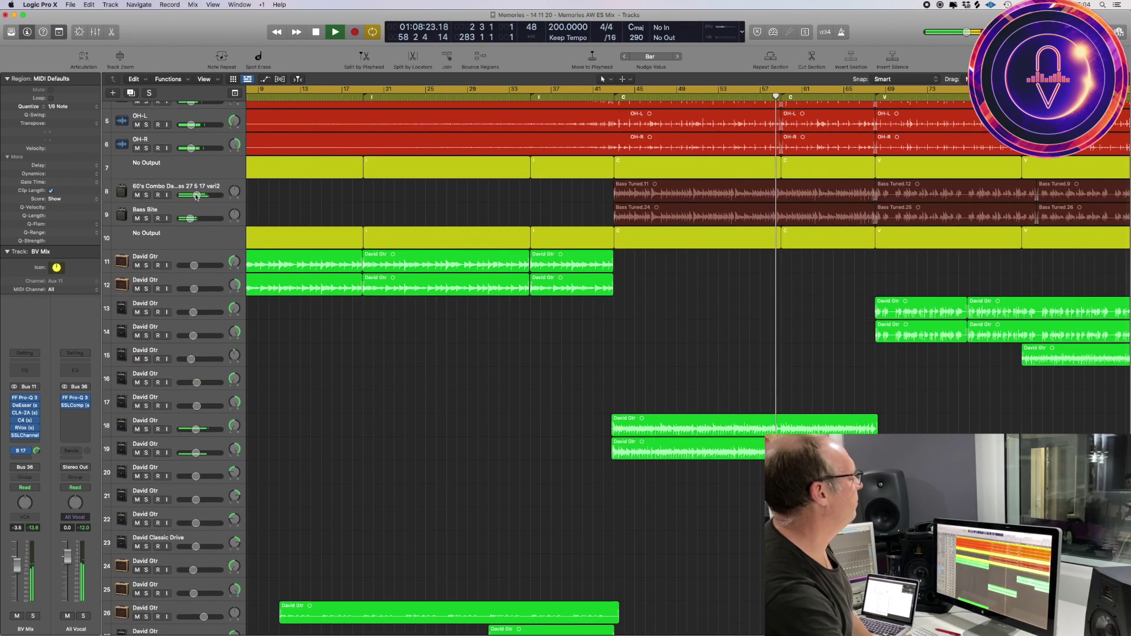
- Solo the drum tracks Kick through OH-R and zoom in closer on them
{"action": "scroll", "coordinate": [198, 186], "scroll_direction": "up", "scroll_amount": 4}
{"action": "left_click", "coordinate": [176, 134]}
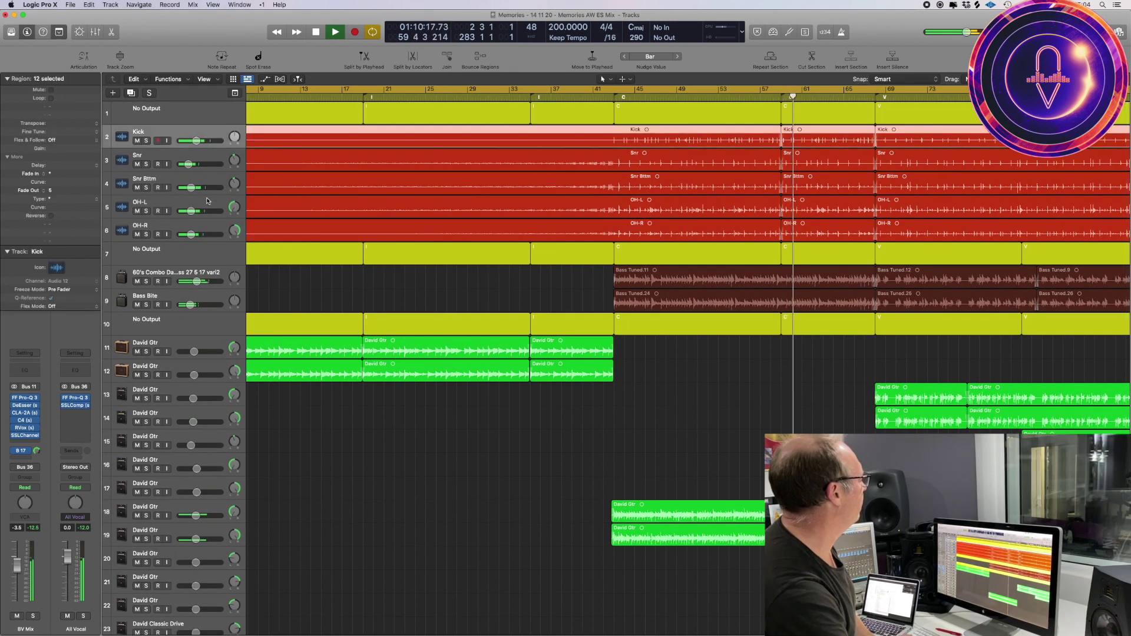
{"action": "left_click", "coordinate": [158, 233], "text": "shift"}
{"action": "left_click", "coordinate": [146, 235]}
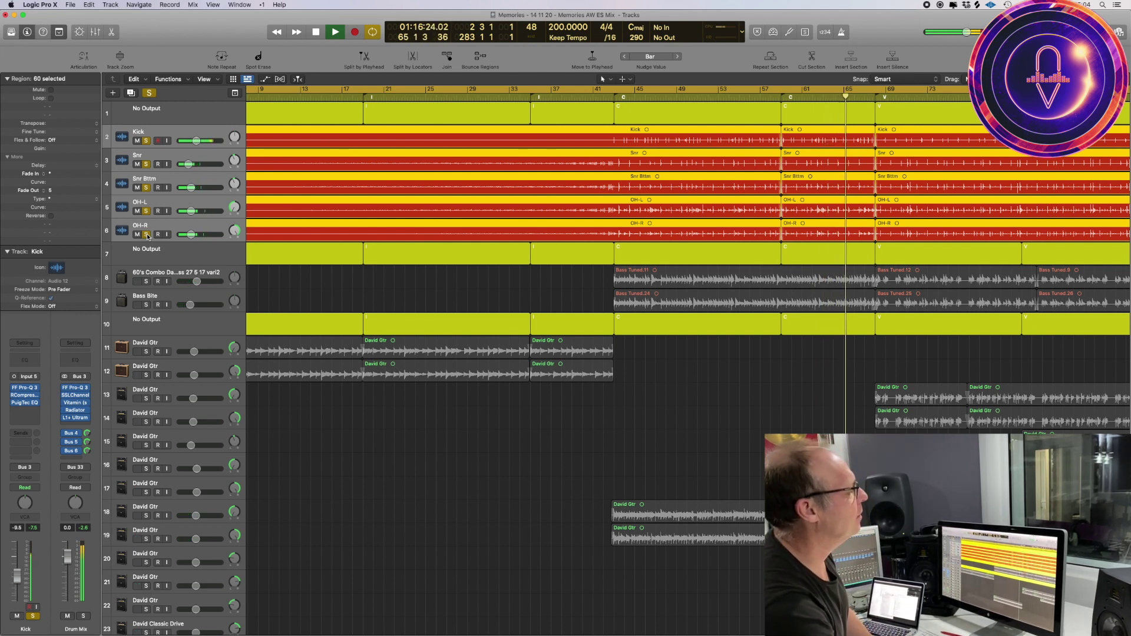
{"action": "key", "text": "super+Right"}
{"action": "key", "text": "super+Down"}
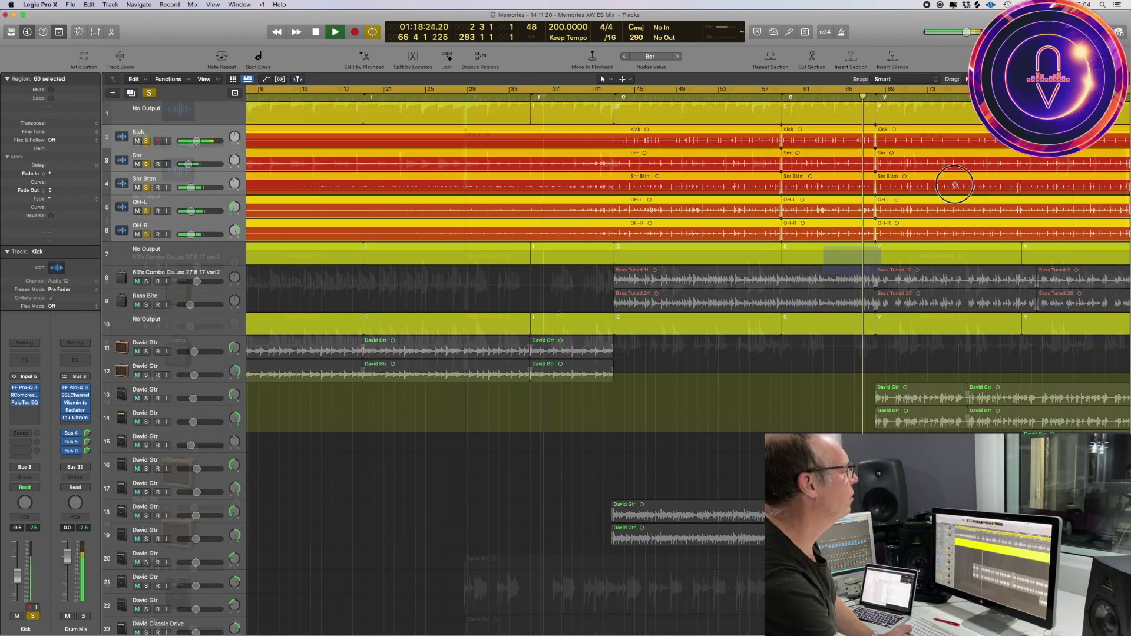
{"action": "scroll", "coordinate": [559, 313], "scroll_direction": "up", "scroll_amount": 5}
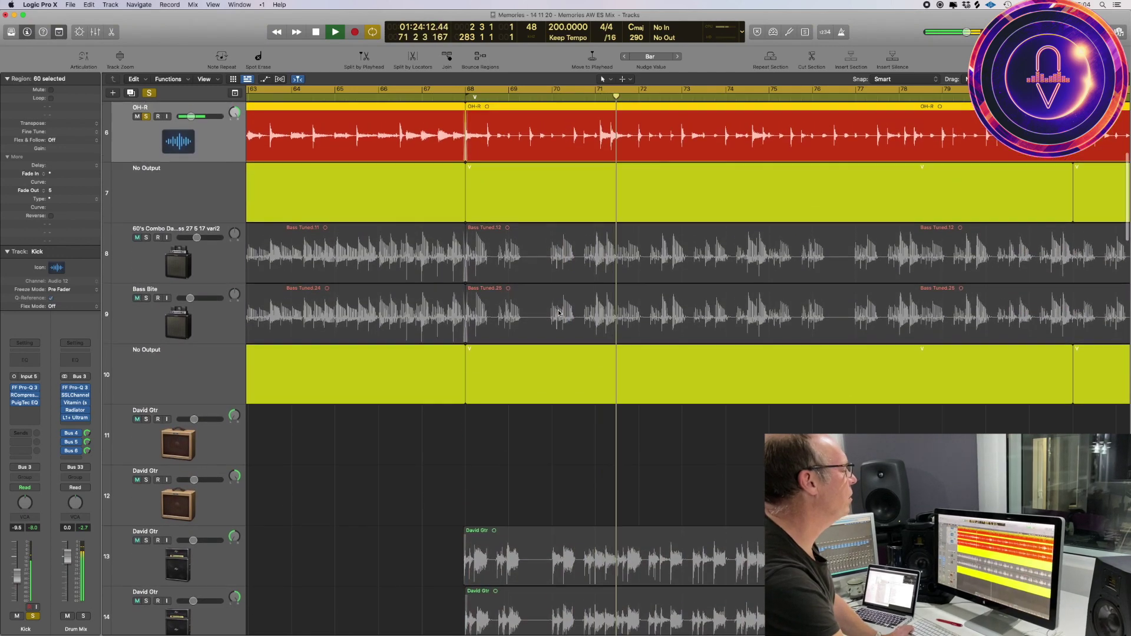
{"action": "scroll", "coordinate": [559, 313], "scroll_direction": "down", "scroll_amount": 20}
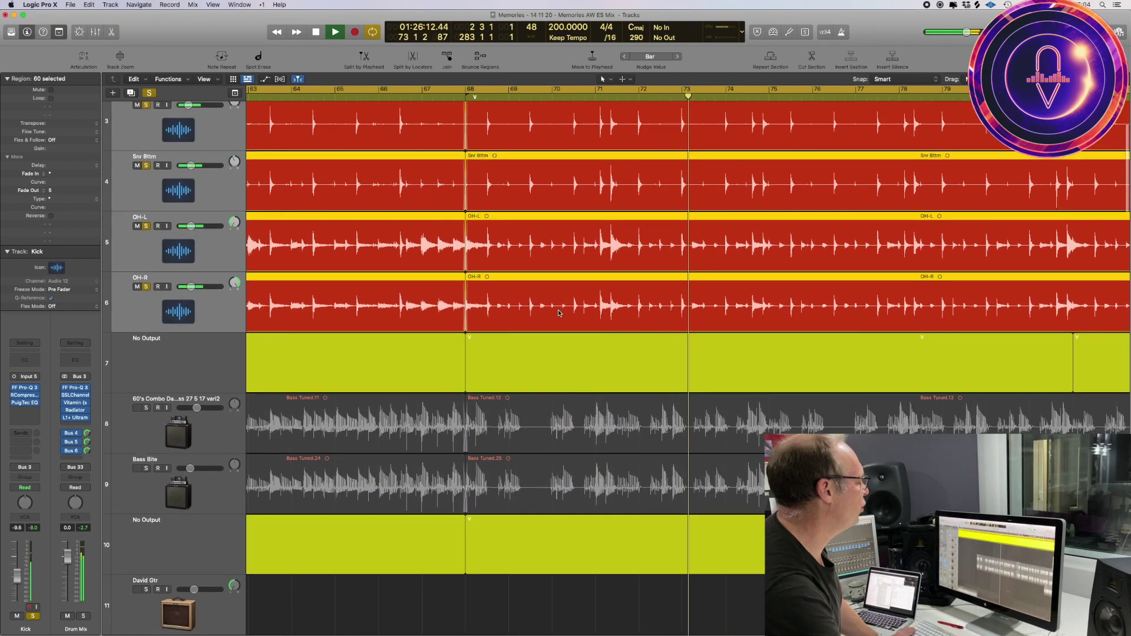
{"action": "scroll", "coordinate": [559, 313], "scroll_direction": "down", "scroll_amount": 2}
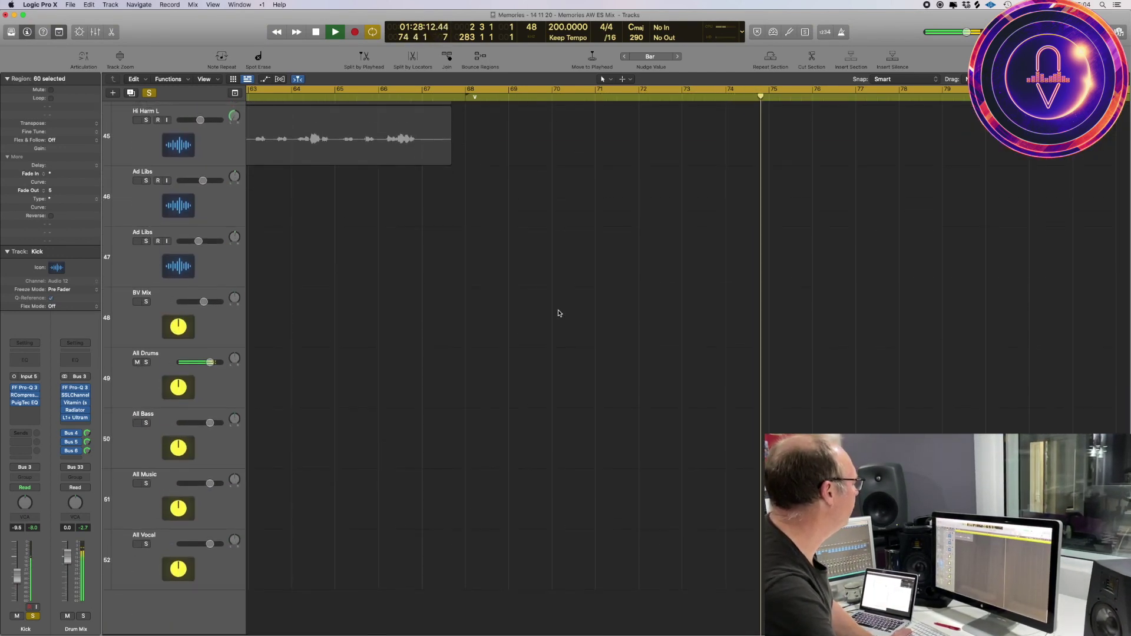
- Solo the All Vocal bus, fit the arrangement, and take the drums out of solo
{"action": "left_click", "coordinate": [146, 546]}
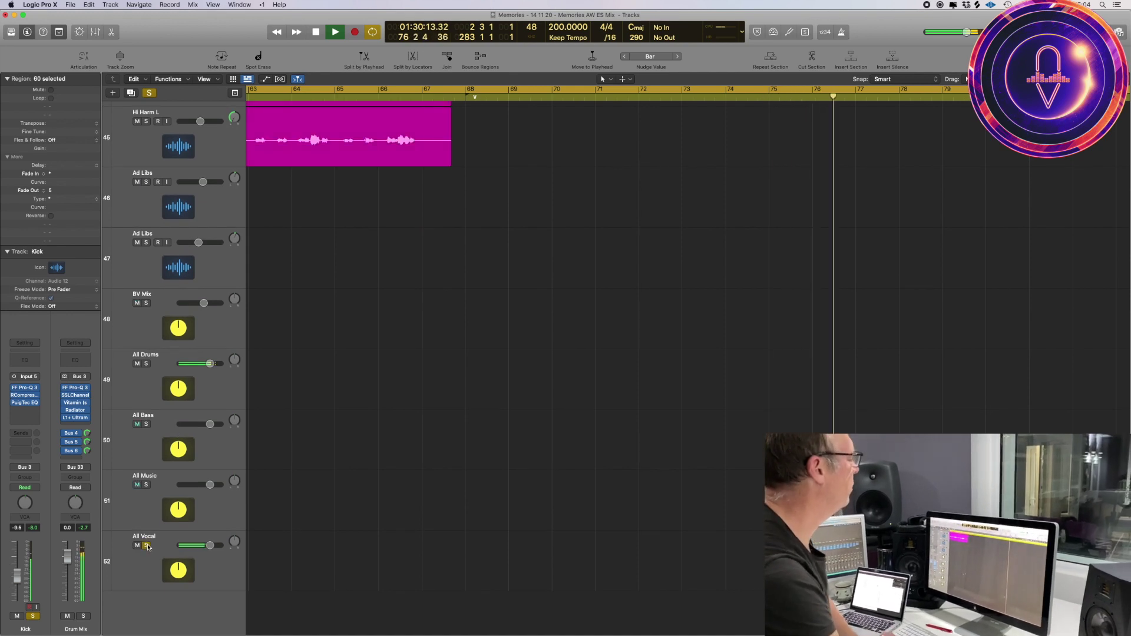
{"action": "key", "text": "z"}
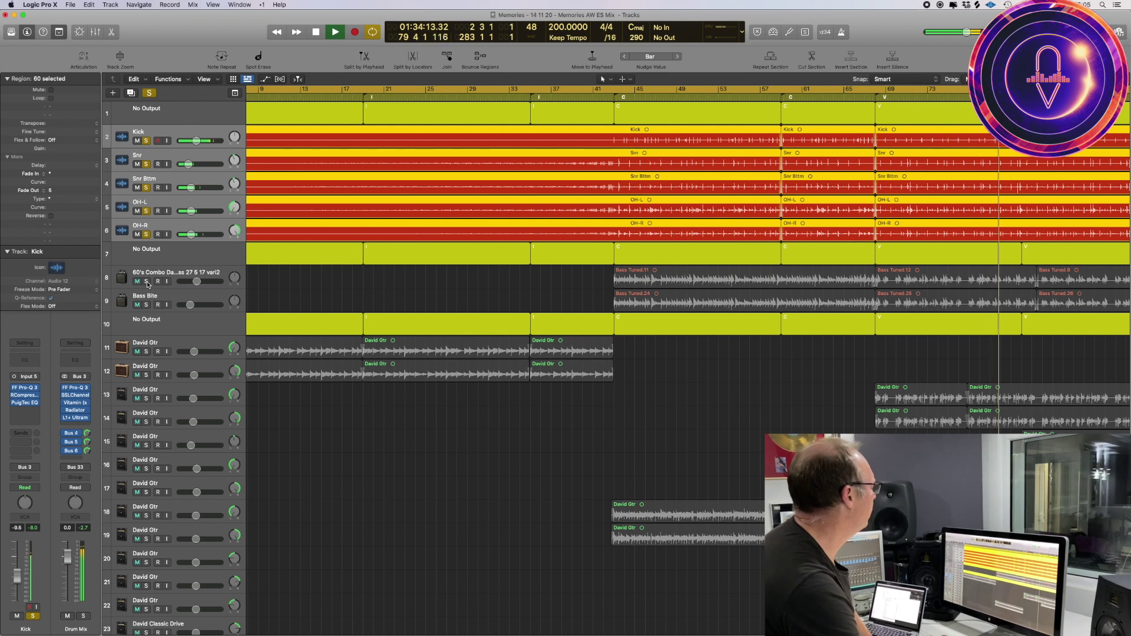
{"action": "left_click", "coordinate": [147, 235]}
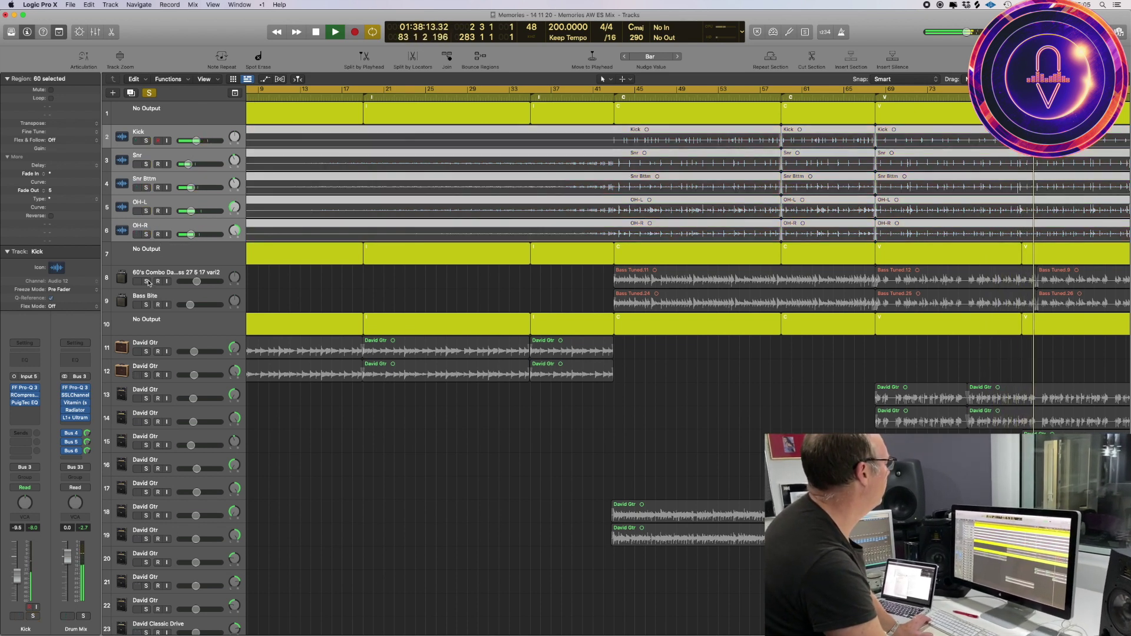
- Solo the 60's Combo and Bass Bite bass tracks, then clear the region selection
{"action": "left_click", "coordinate": [177, 274]}
{"action": "left_click", "coordinate": [176, 297], "text": "shift"}
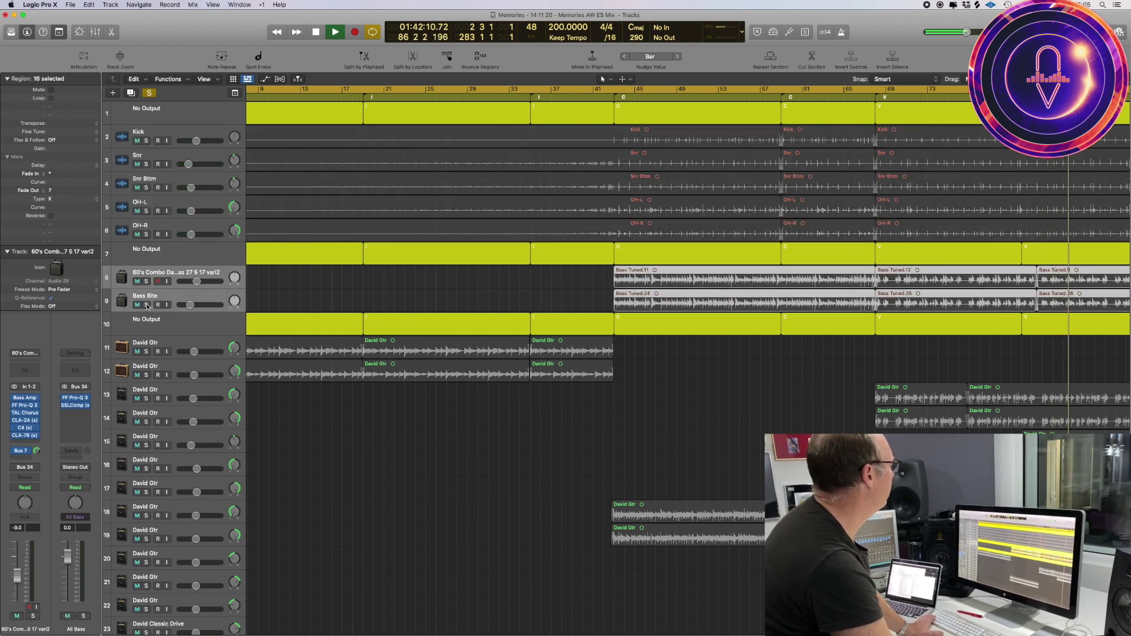
{"action": "left_click", "coordinate": [147, 305]}
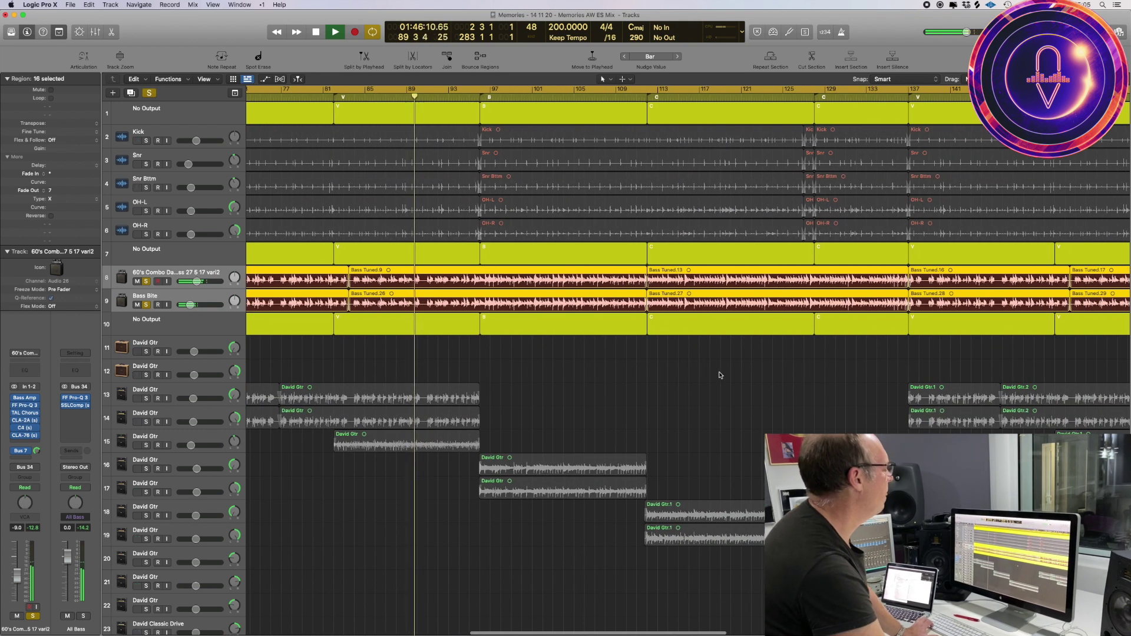
{"action": "scroll", "coordinate": [719, 375], "scroll_direction": "left", "scroll_amount": 10}
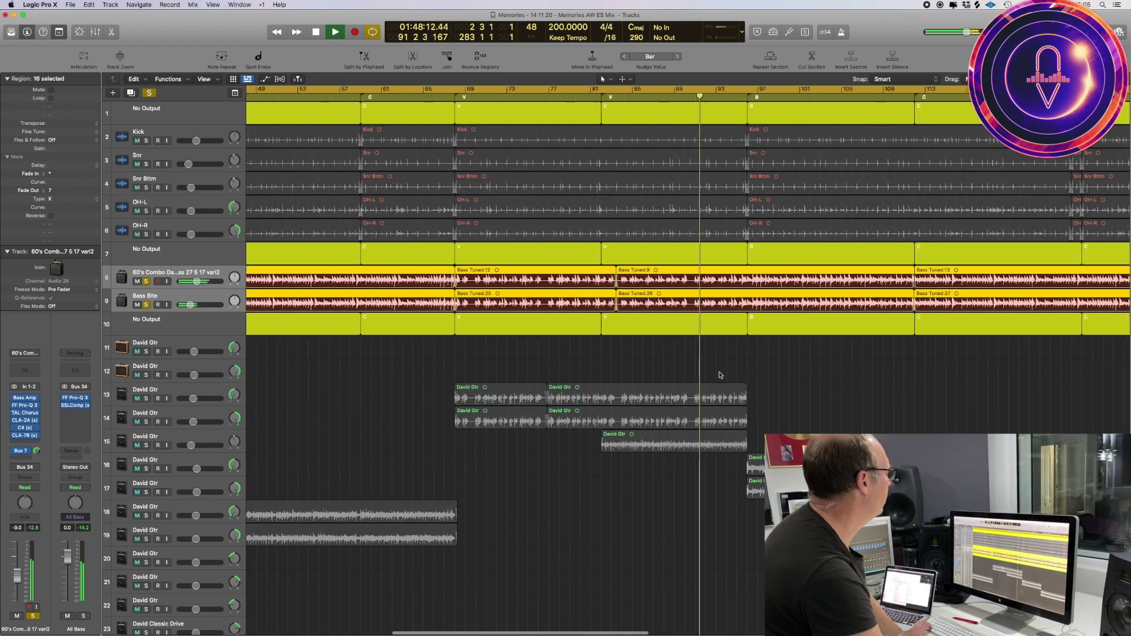
{"action": "left_click", "coordinate": [283, 353]}
- Select all regions and solo the David Gtr tracks and Gat Mix
{"action": "scroll", "coordinate": [245, 427], "scroll_direction": "down", "scroll_amount": 10}
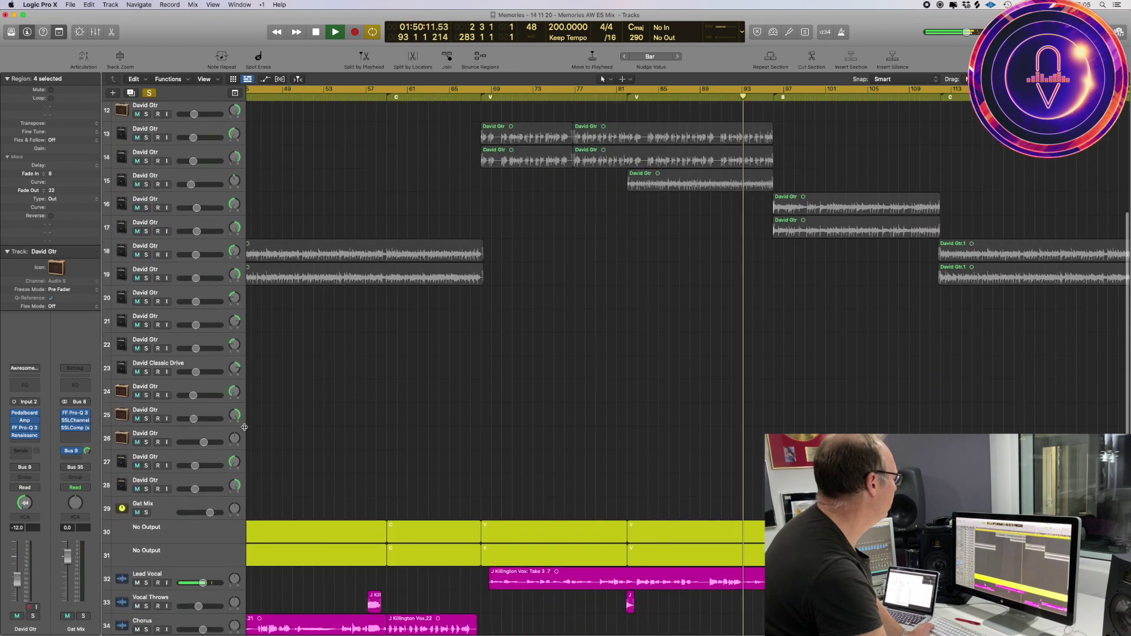
{"action": "scroll", "coordinate": [244, 426], "scroll_direction": "down", "scroll_amount": 1}
{"action": "key", "text": "super+a"}
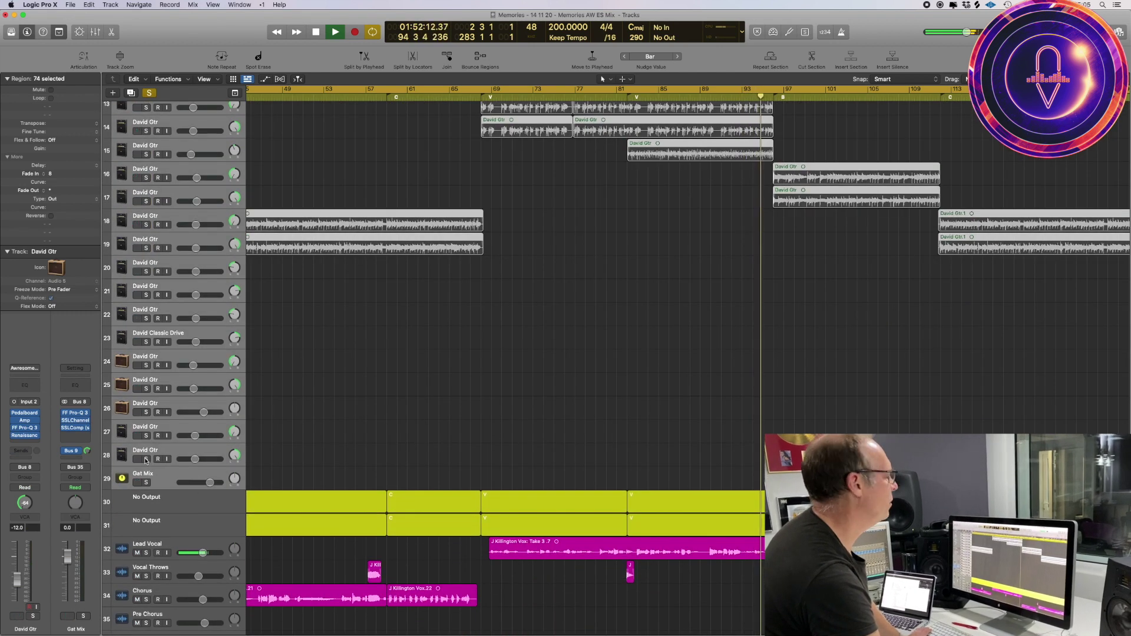
{"action": "left_click", "coordinate": [146, 459]}
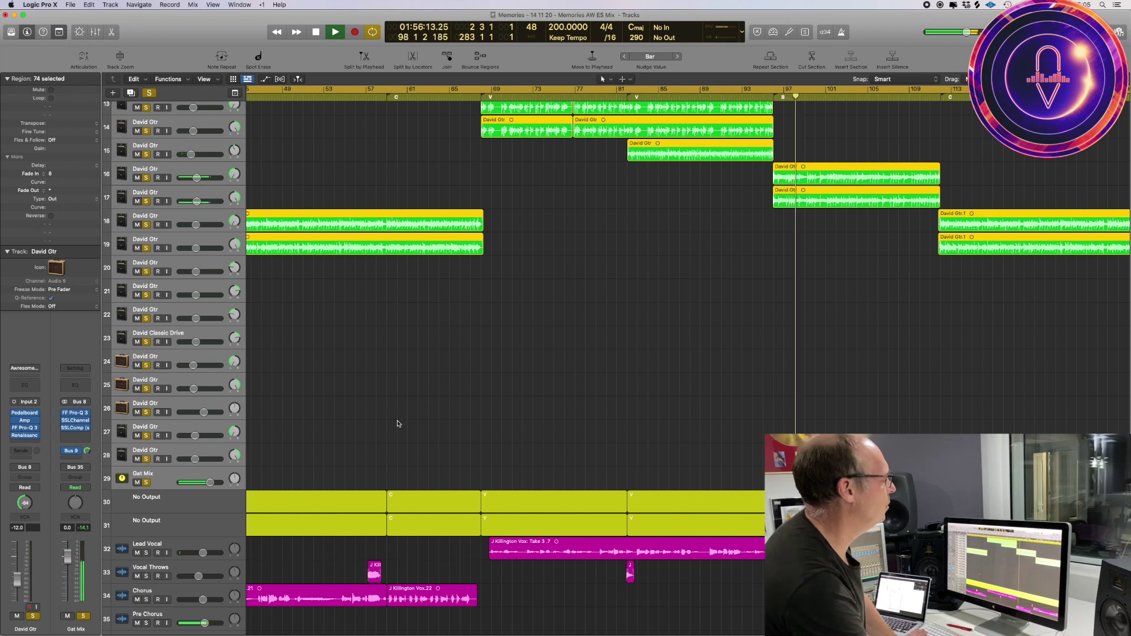
- Turn off every solo so the full mix plays, and zoom out
{"action": "scroll", "coordinate": [398, 423], "scroll_direction": "up", "scroll_amount": 9}
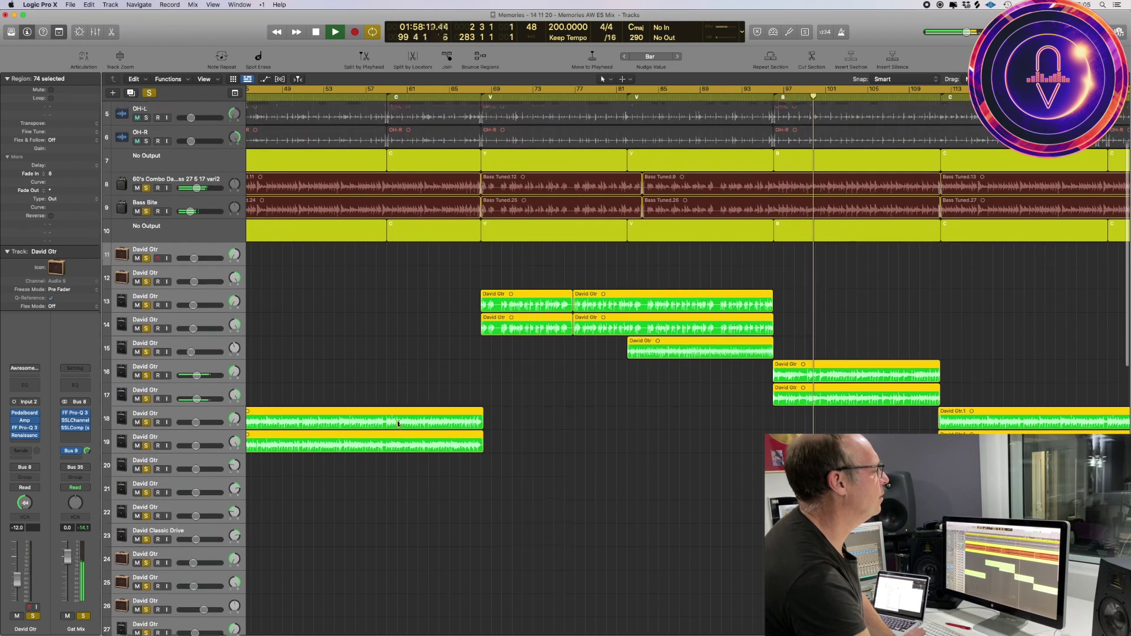
{"action": "scroll", "coordinate": [397, 419], "scroll_direction": "up", "scroll_amount": 4}
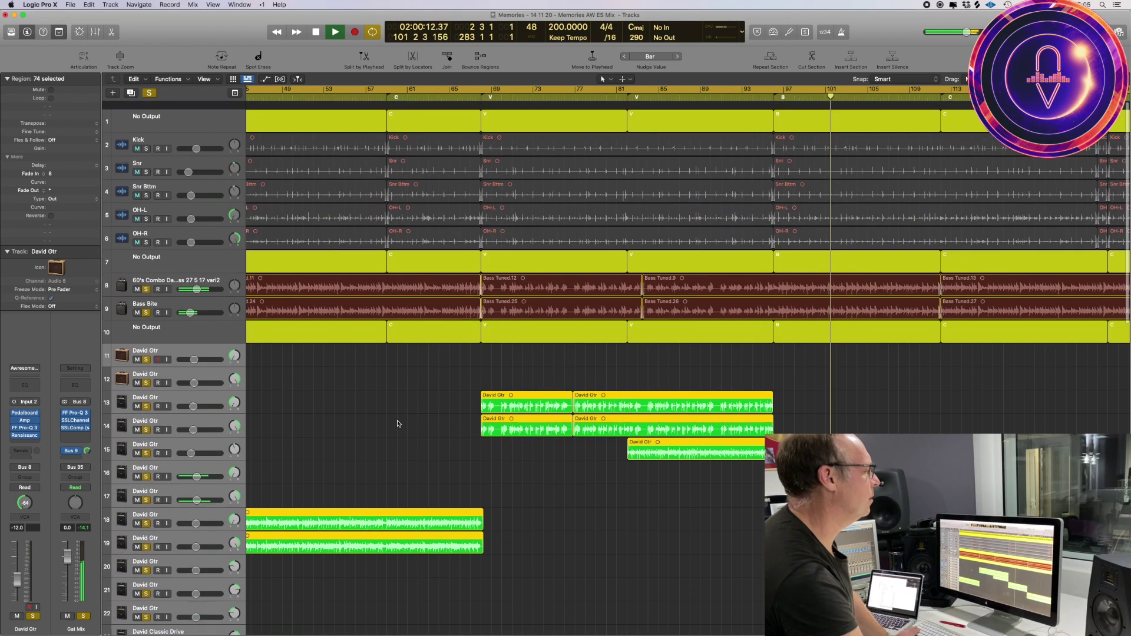
{"action": "left_click", "coordinate": [146, 282], "text": "alt"}
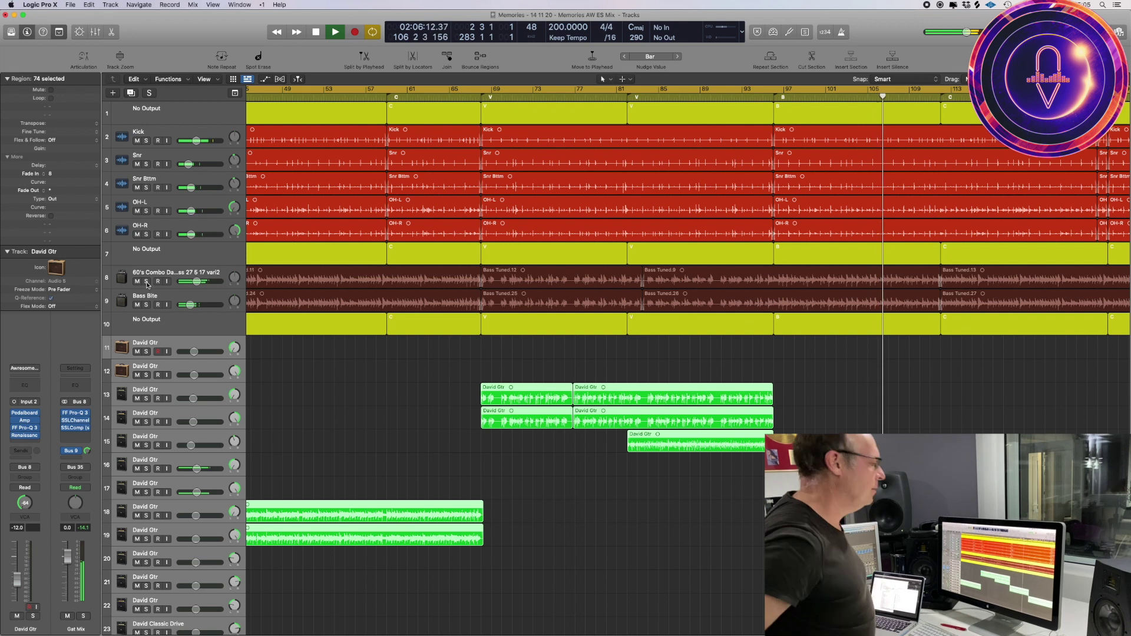
{"action": "scroll", "coordinate": [147, 285], "scroll_direction": "down", "scroll_amount": 20}
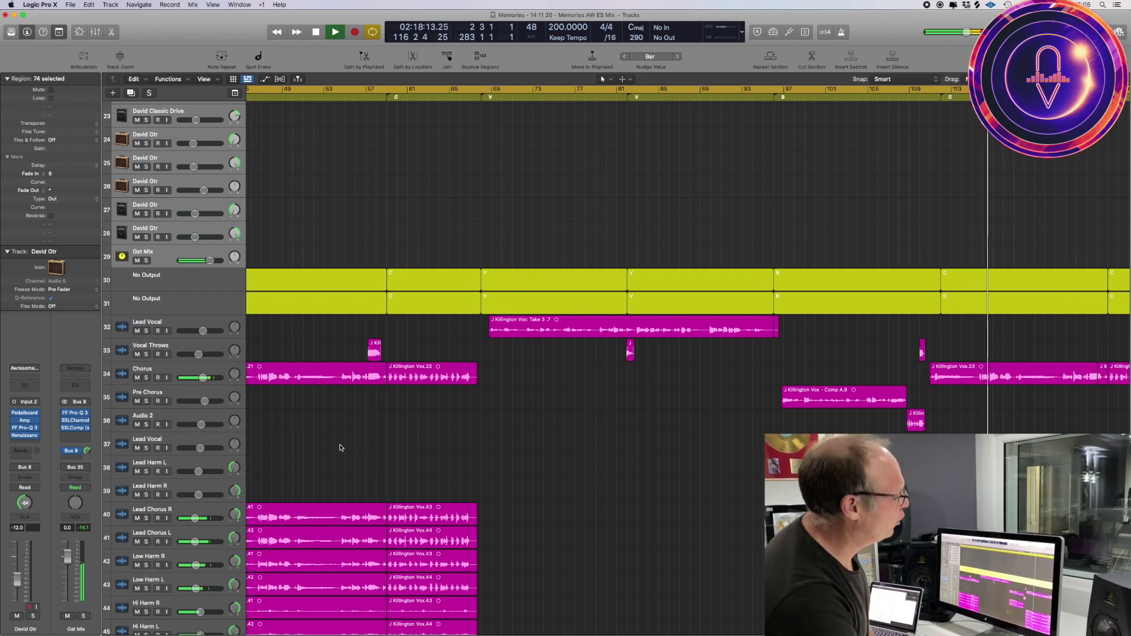
{"action": "left_click", "coordinate": [626, 465], "text": "ctrl+alt"}
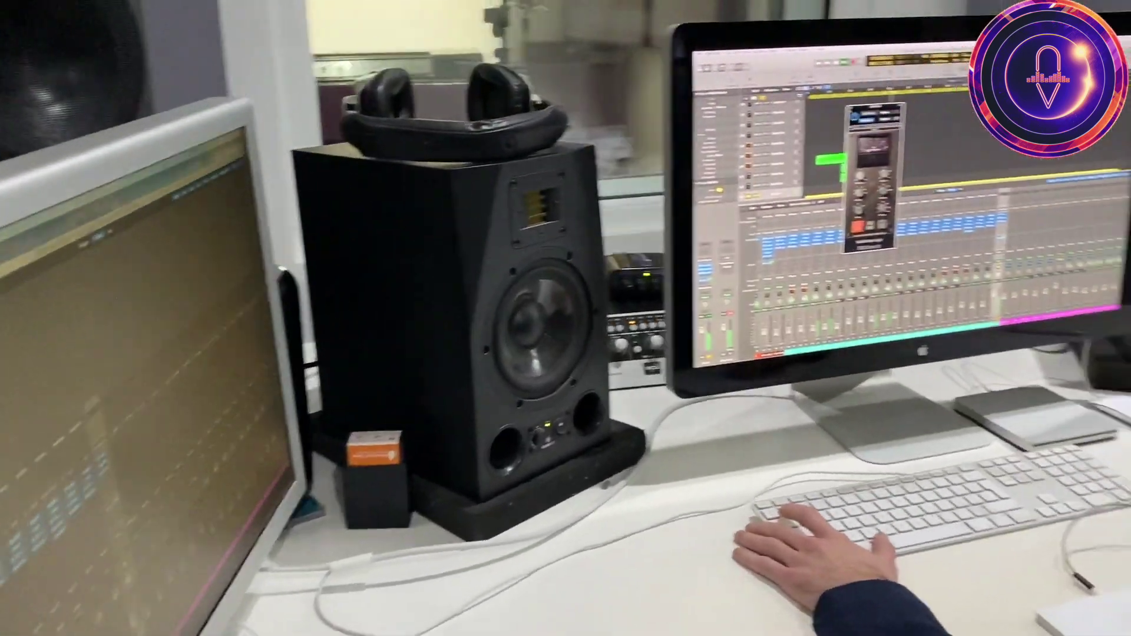
- Close the SSLComp bus compressor plug-in window with Cmd-W
{"action": "key", "text": "super+w"}
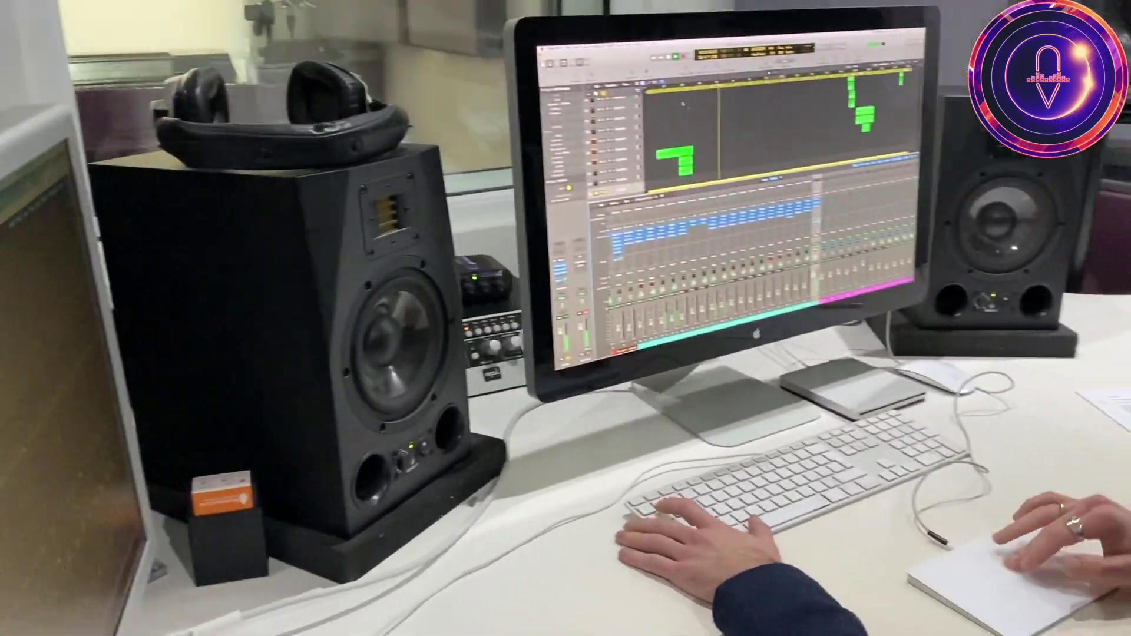